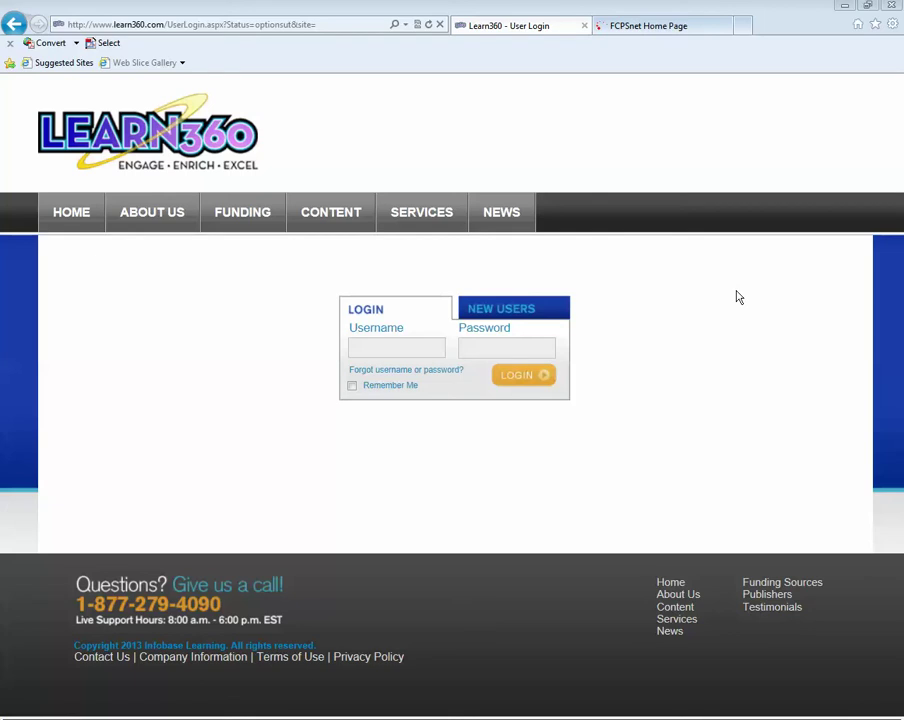
- Log in to Learn360 with the FCPS account e-mail and password
click(397, 352)
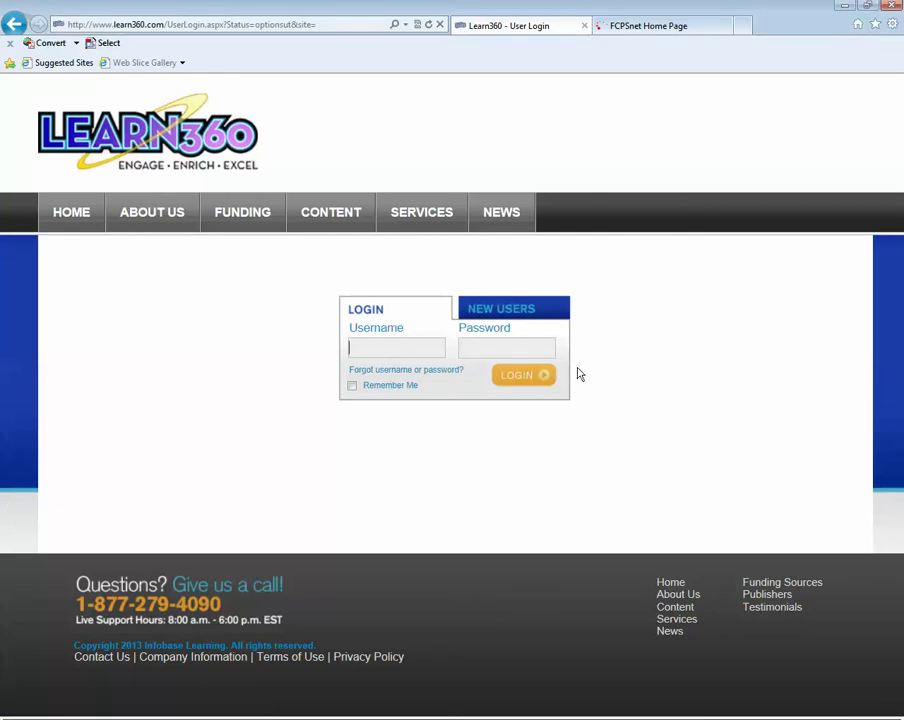
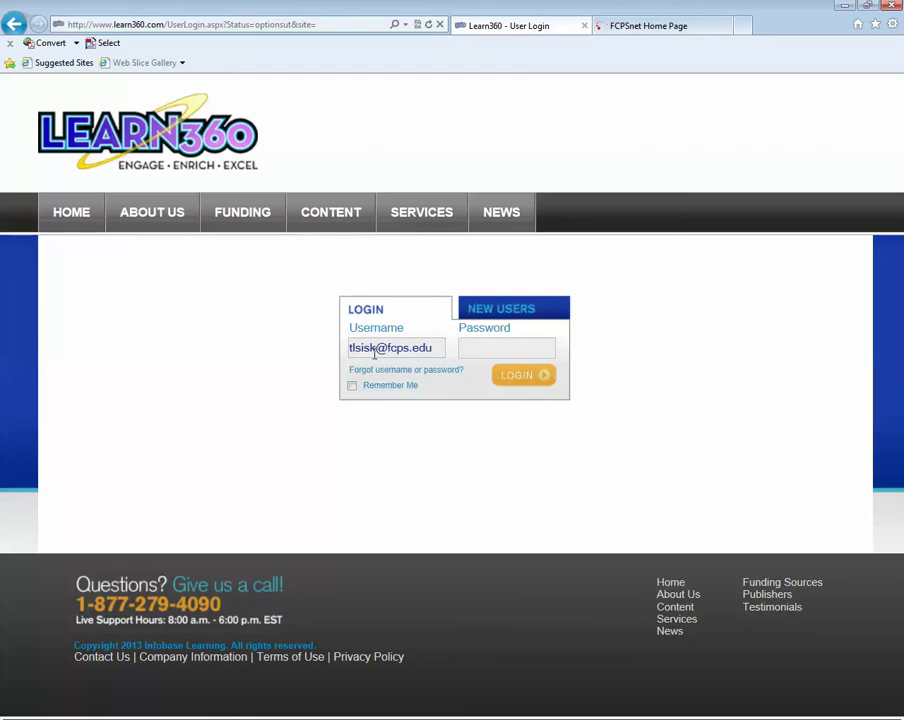
drag(375, 349, 342, 346)
drag(436, 347, 378, 350)
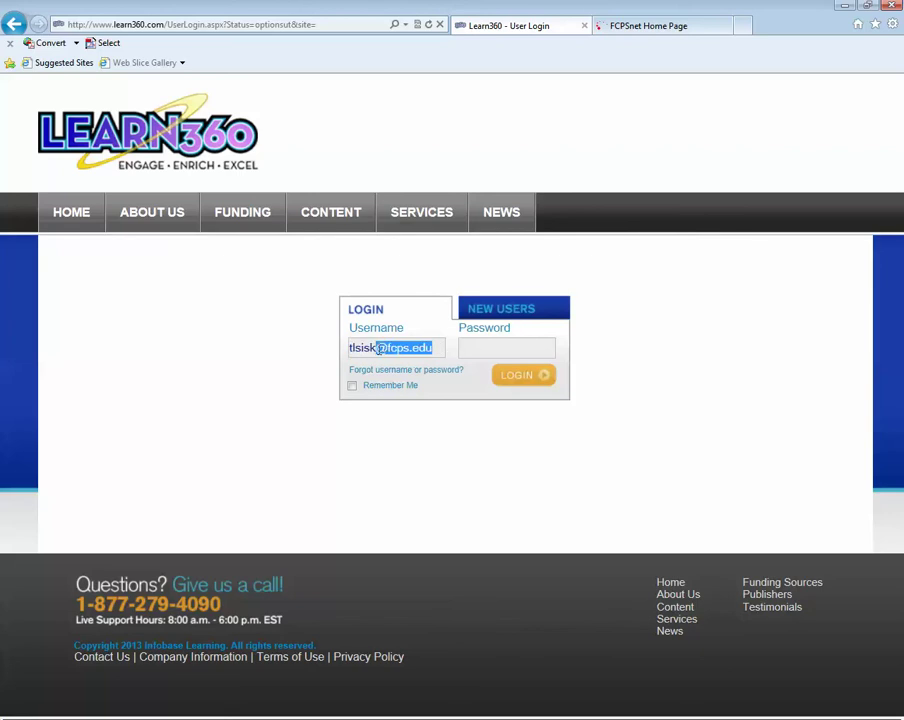
click(473, 348)
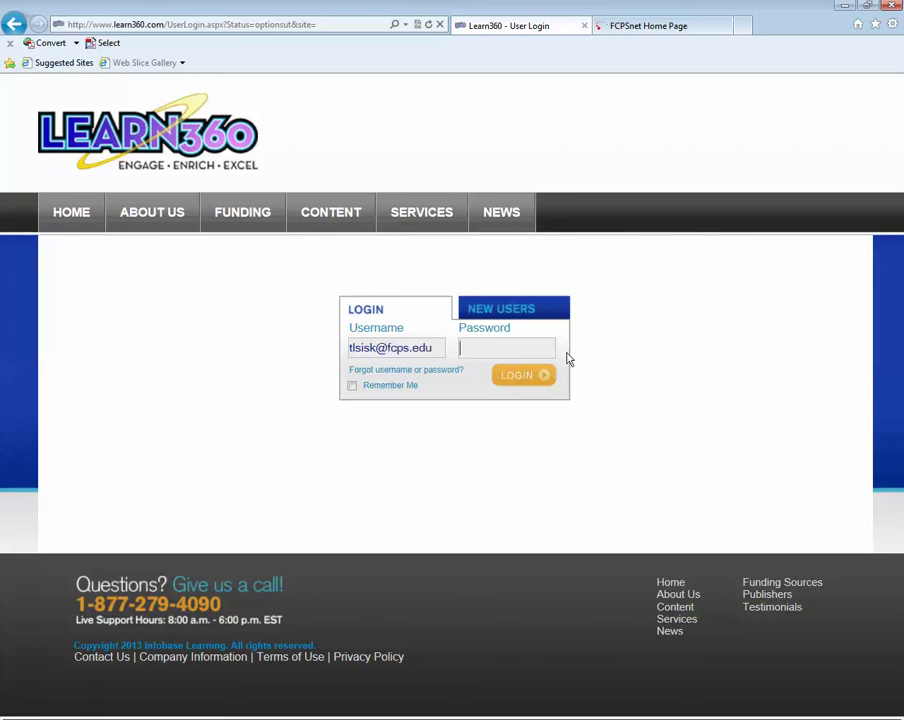
text(**********)
key(Return)
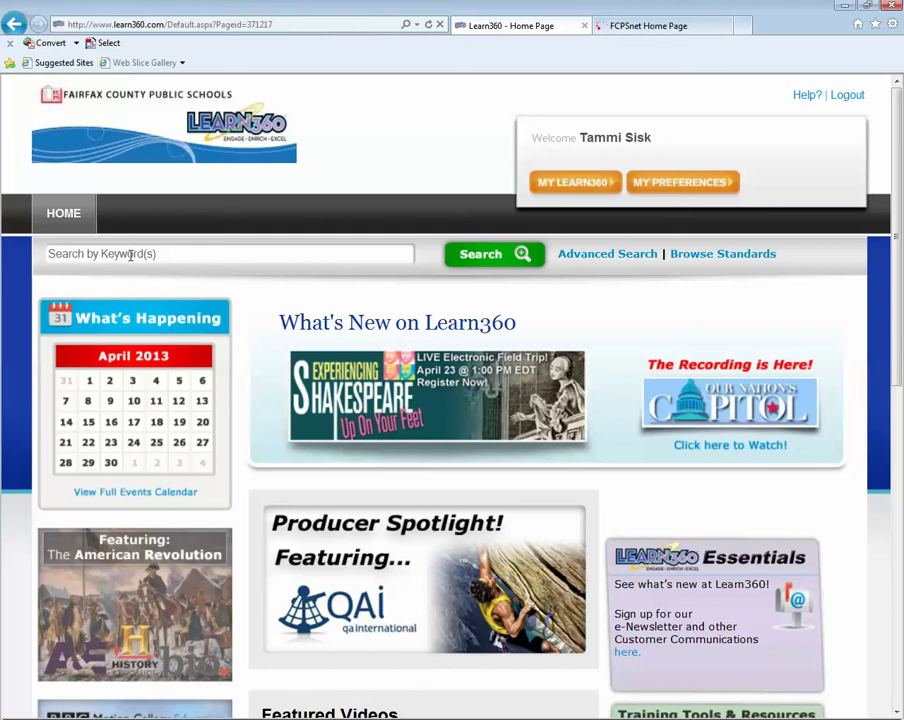
- Search Learn360 for 'monarch' and open the Monarch Butterflies video
click(130, 256)
text(monarch)
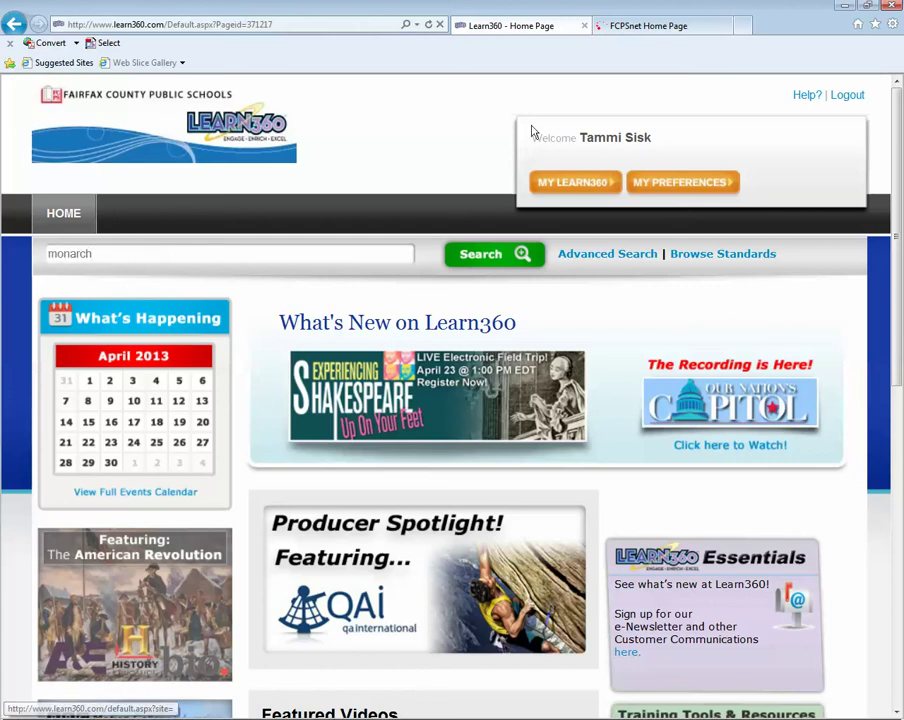
click(494, 256)
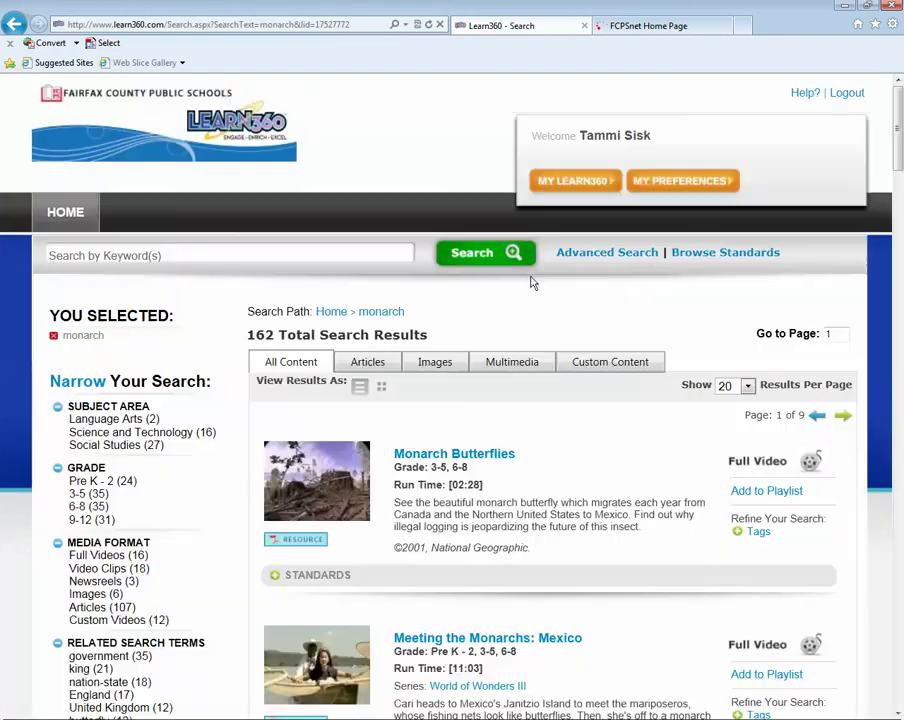
click(456, 456)
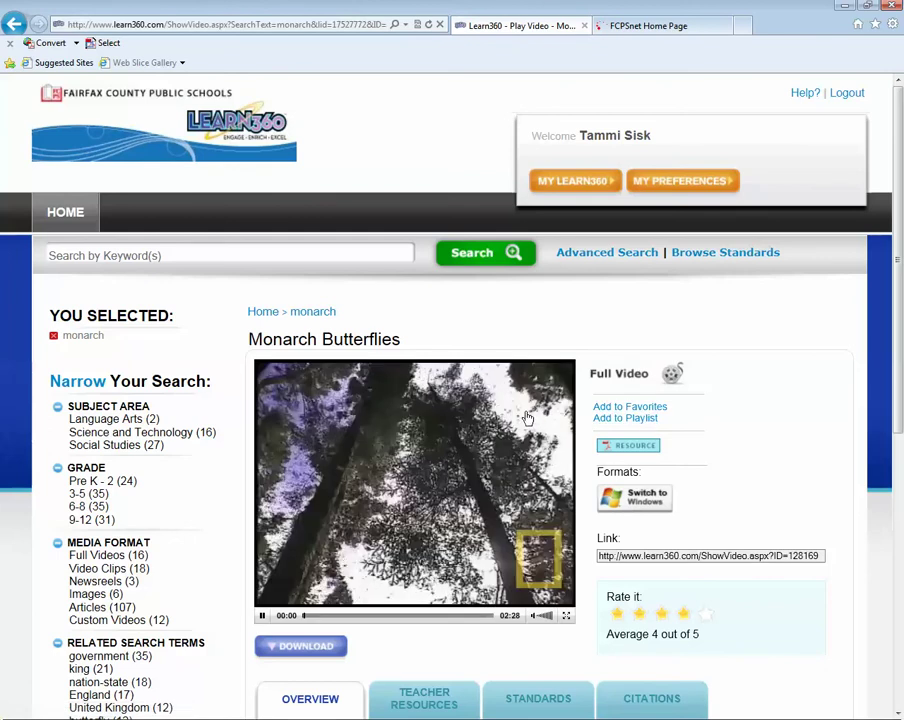
- Pause the Monarch Butterflies video and copy its full link address
click(262, 616)
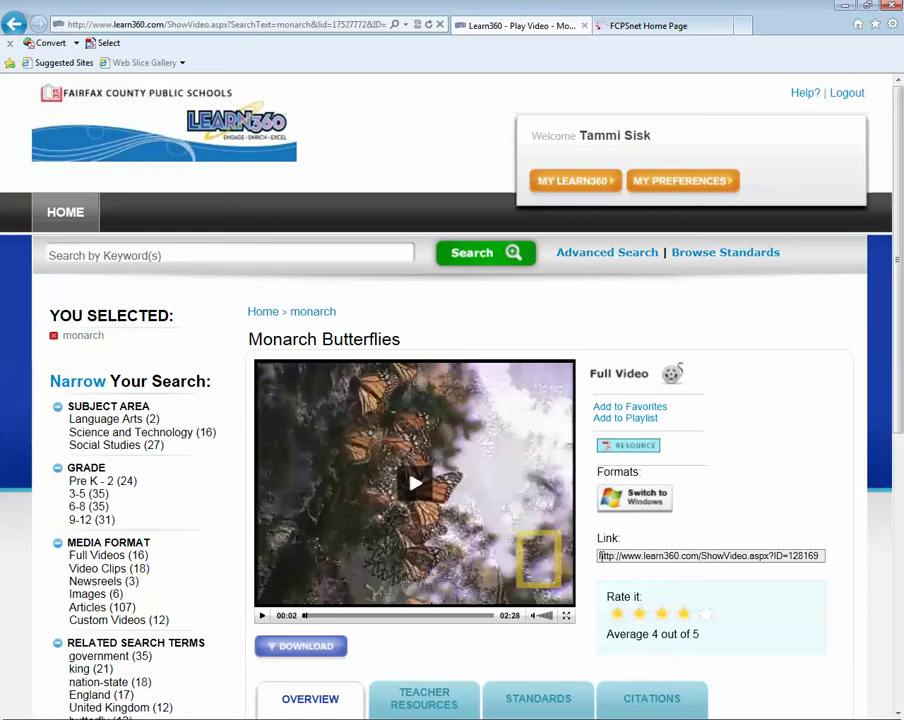
drag(599, 556, 800, 566)
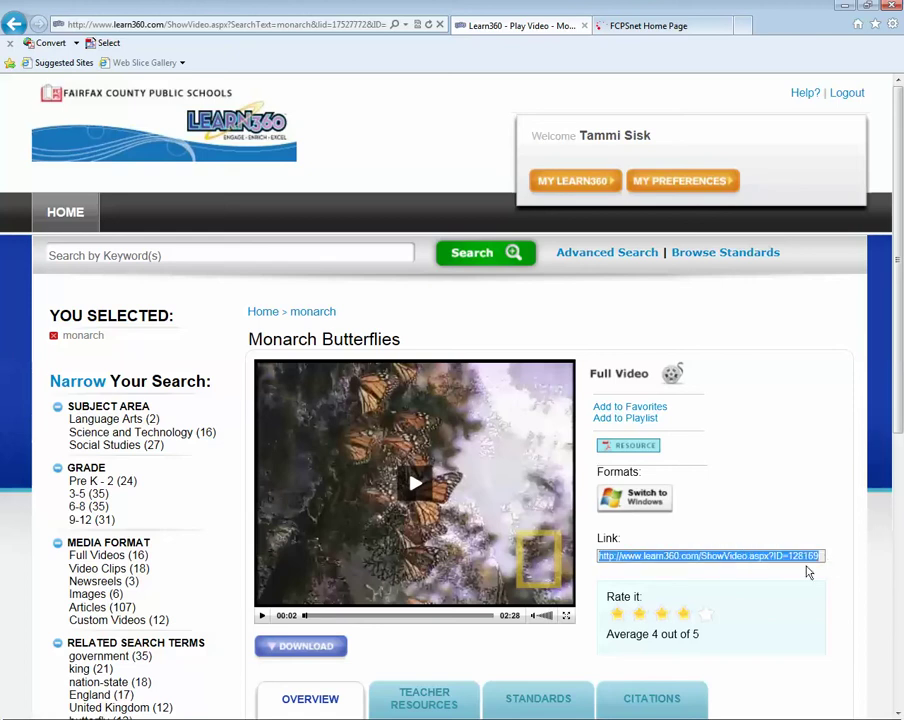
right_click(680, 558)
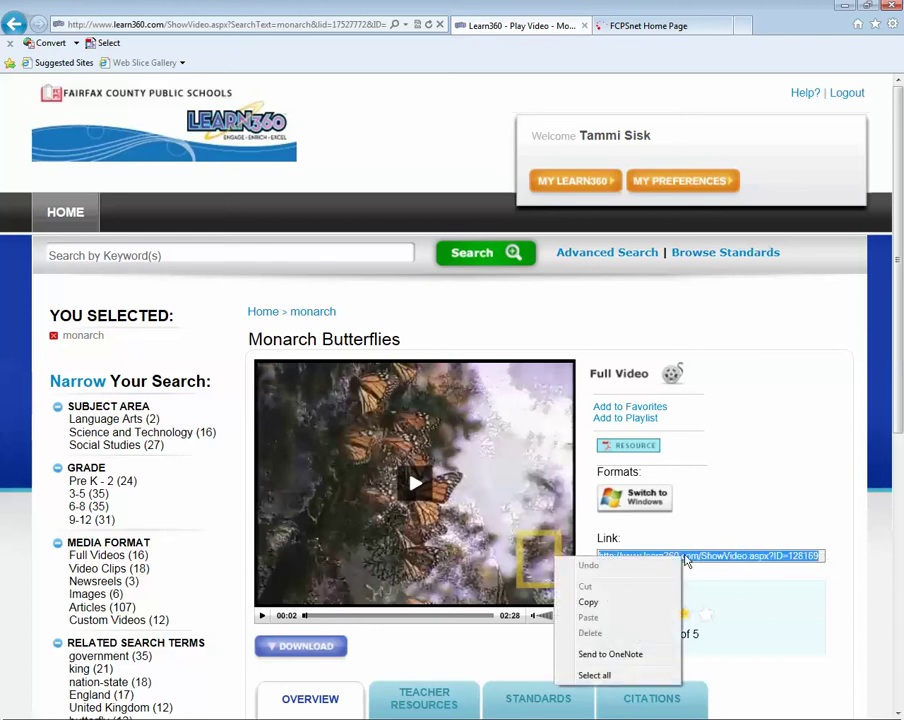
click(626, 597)
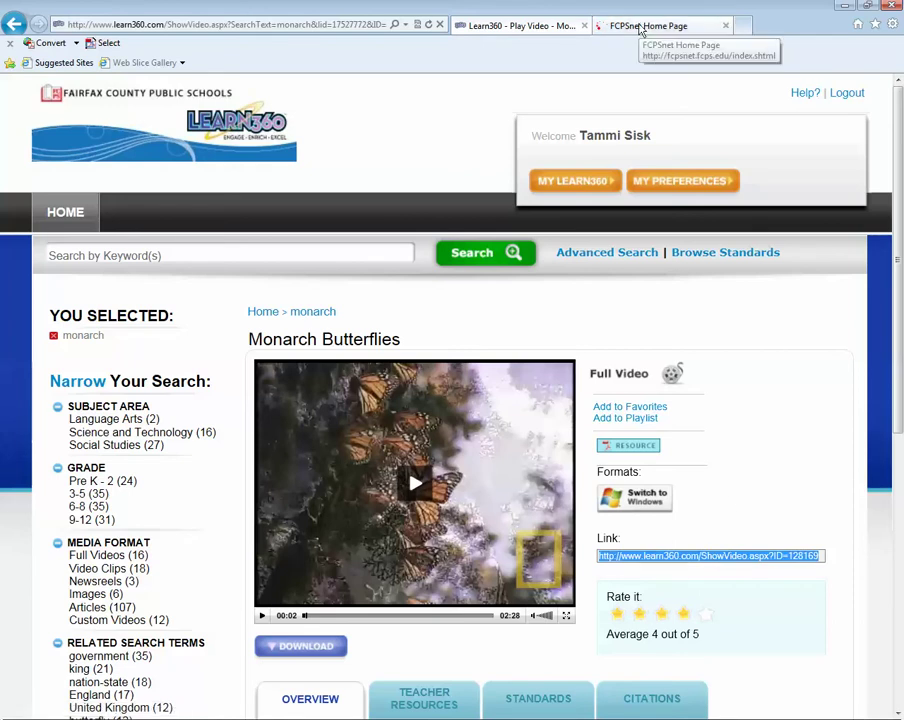
click(638, 27)
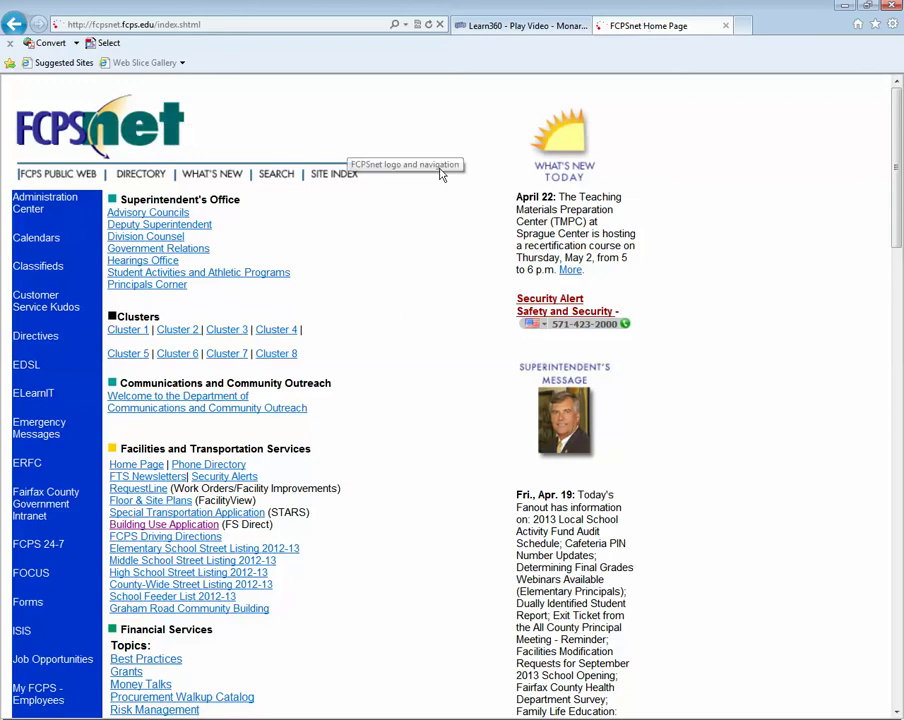
- Open the FCPSnet Information Technology page and its A-Z Index
scroll(390, 306, down, 4)
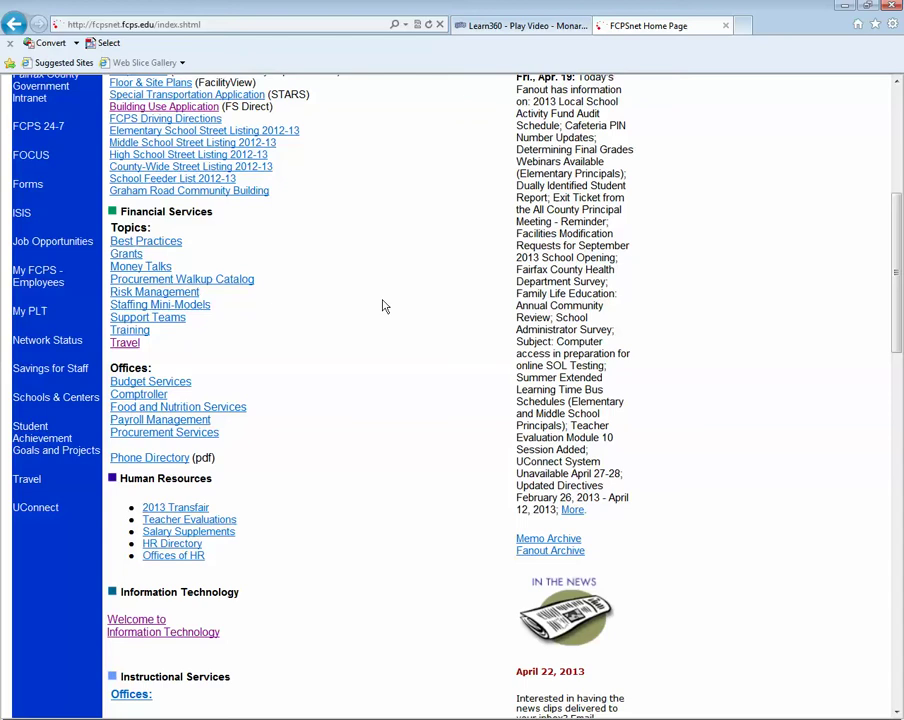
scroll(381, 305, down, 3)
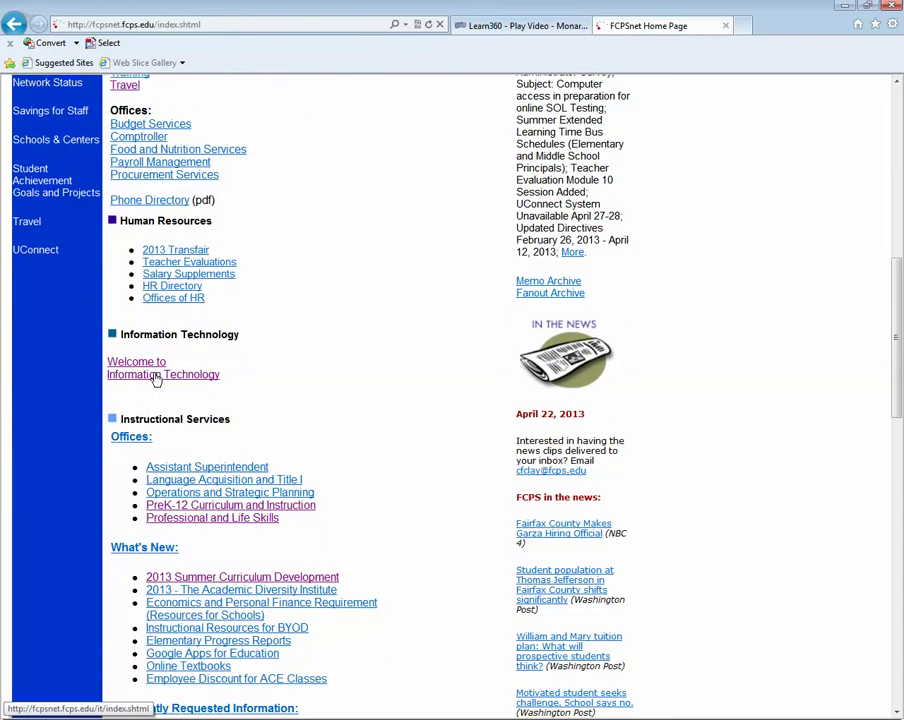
click(156, 376)
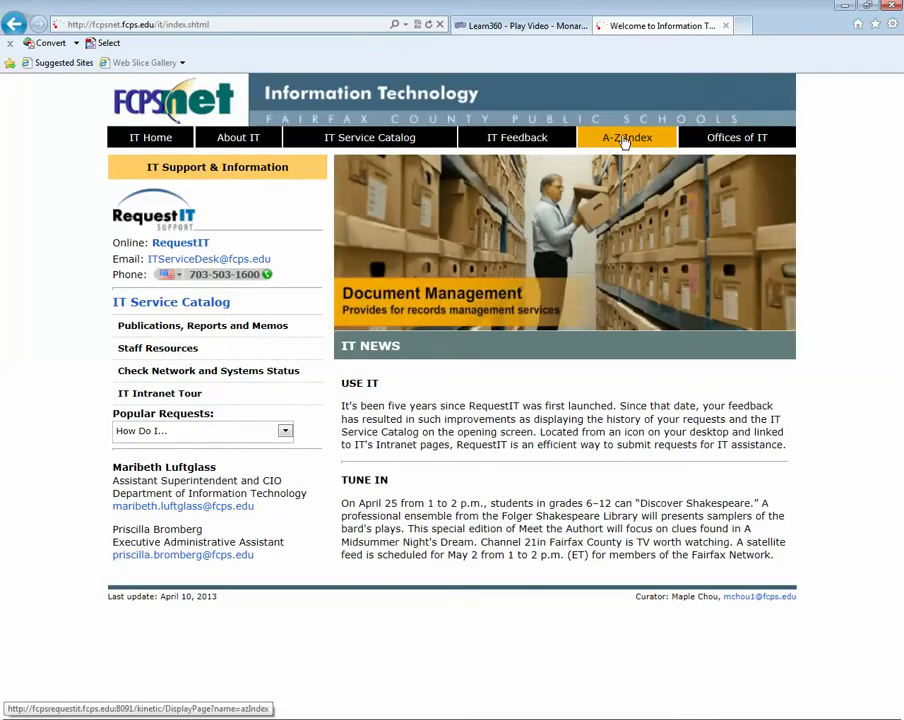
click(623, 140)
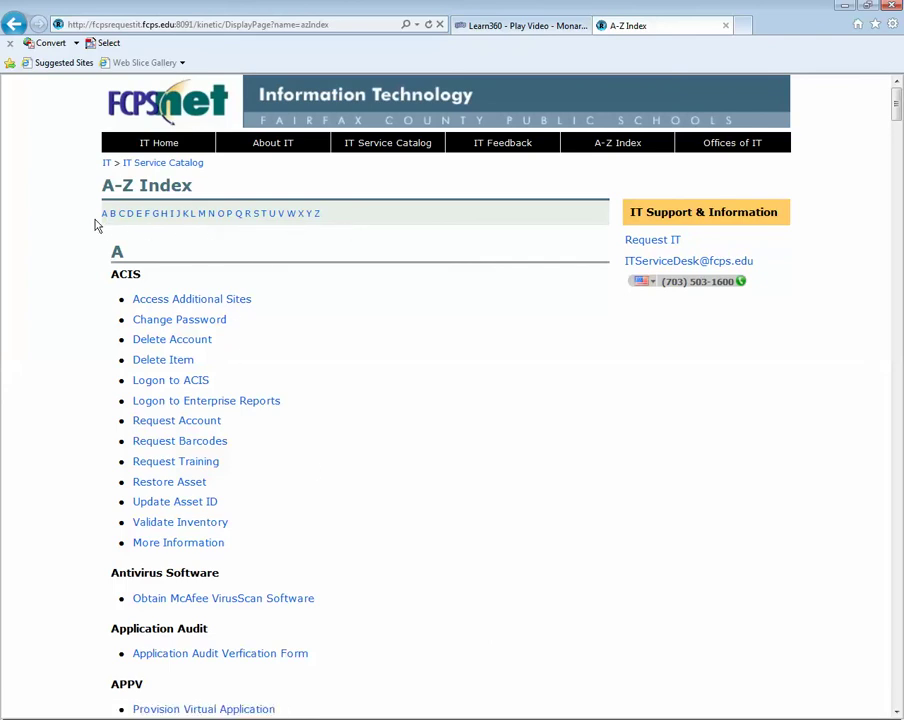
- Jump to the L section's Learn360 entries and open Request Shareable URL Builder
click(194, 214)
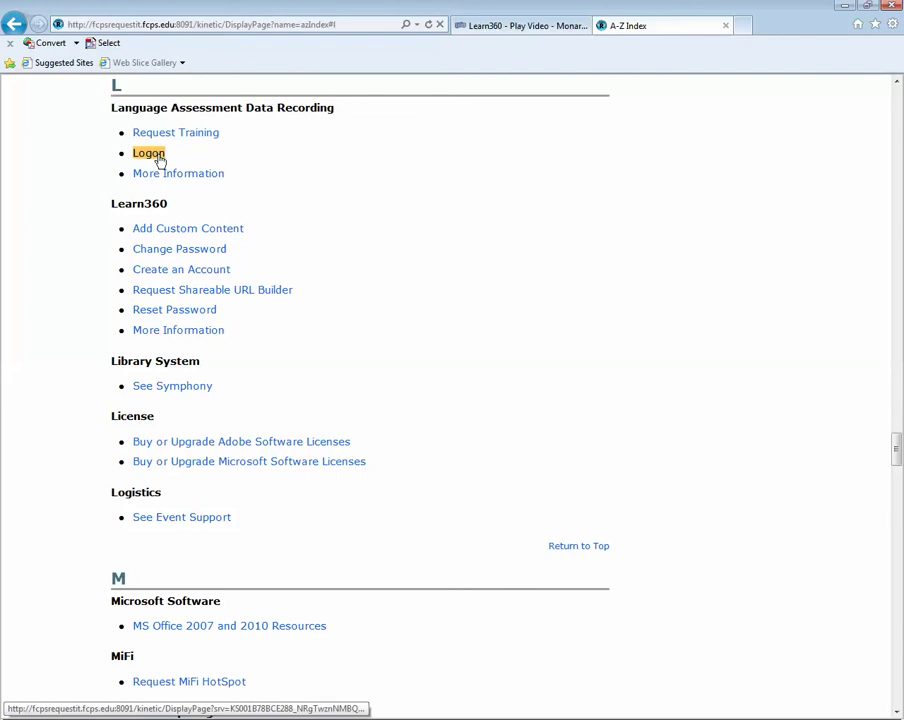
drag(109, 204, 230, 326)
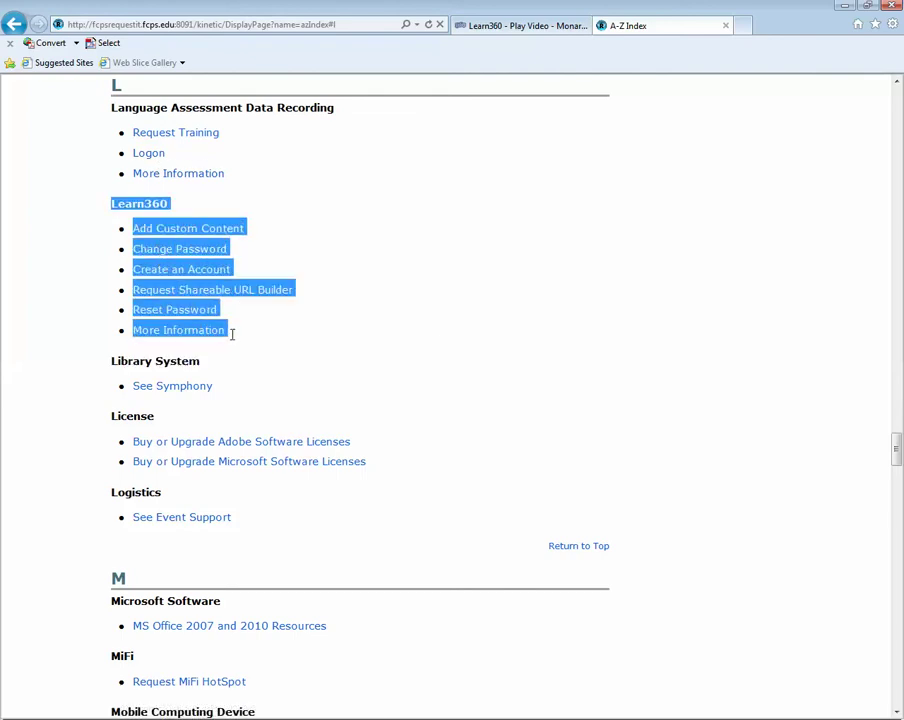
click(458, 292)
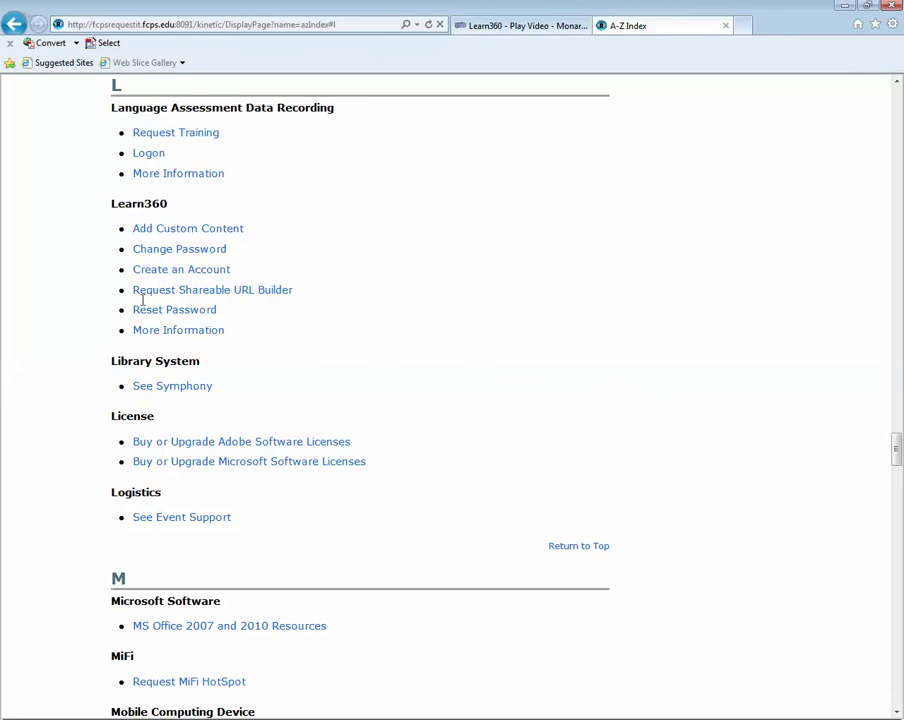
click(253, 295)
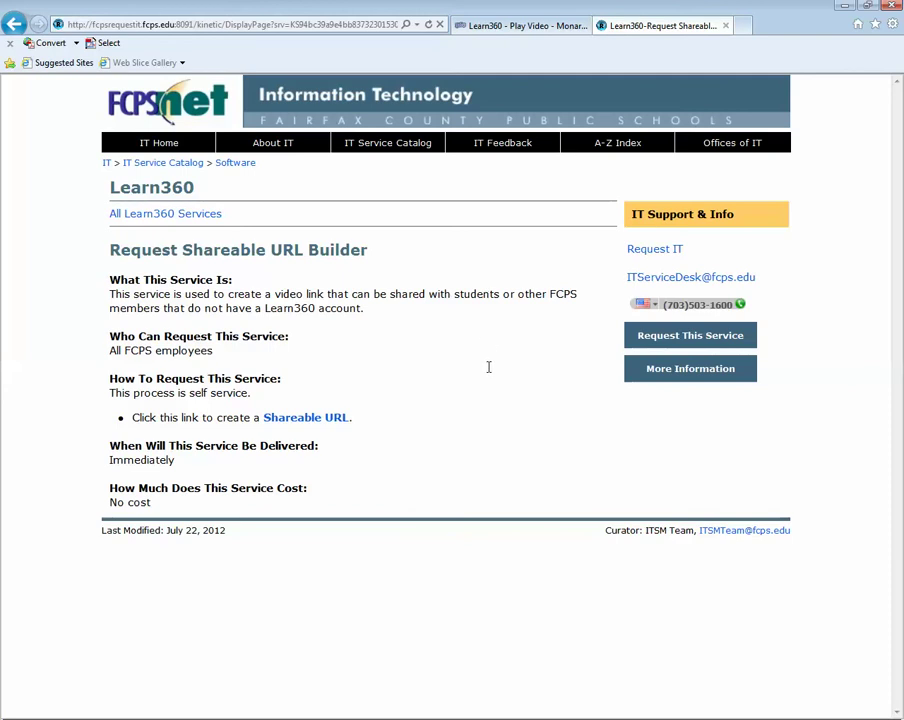
click(282, 424)
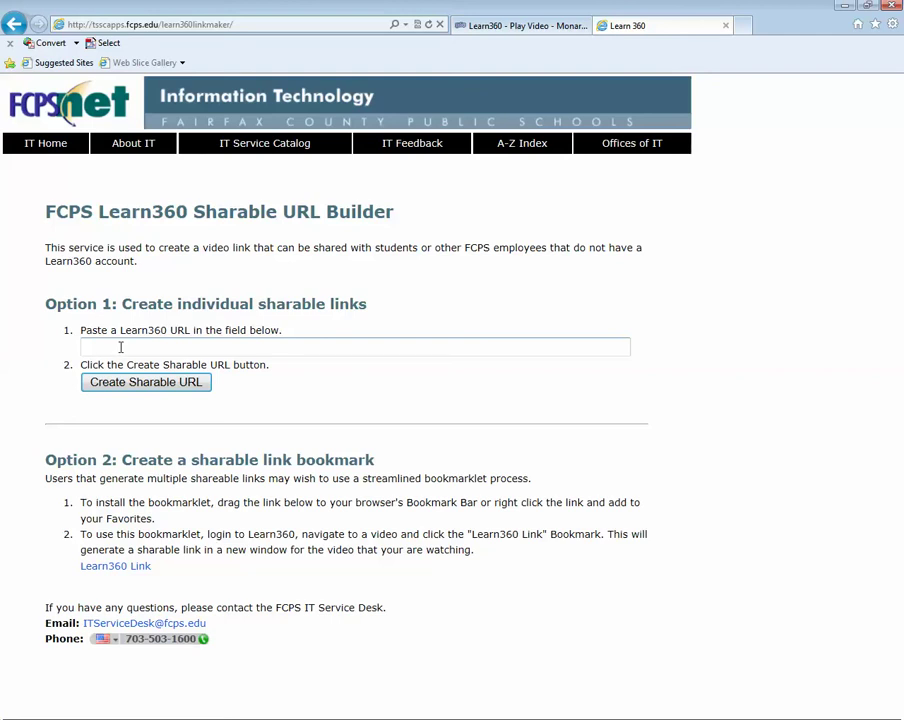
right_click(120, 347)
click(94, 405)
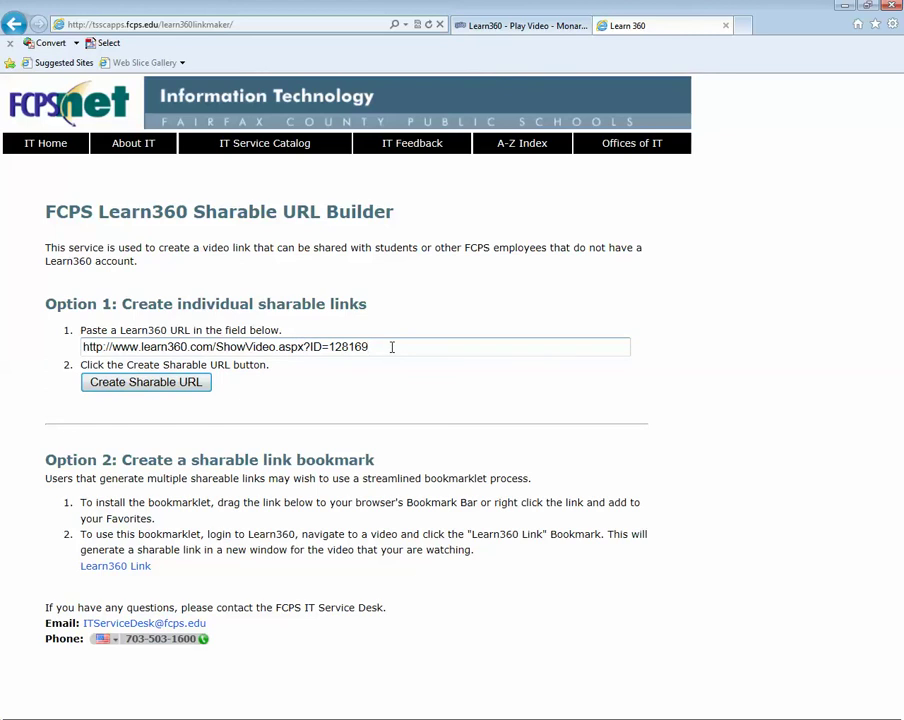
click(165, 388)
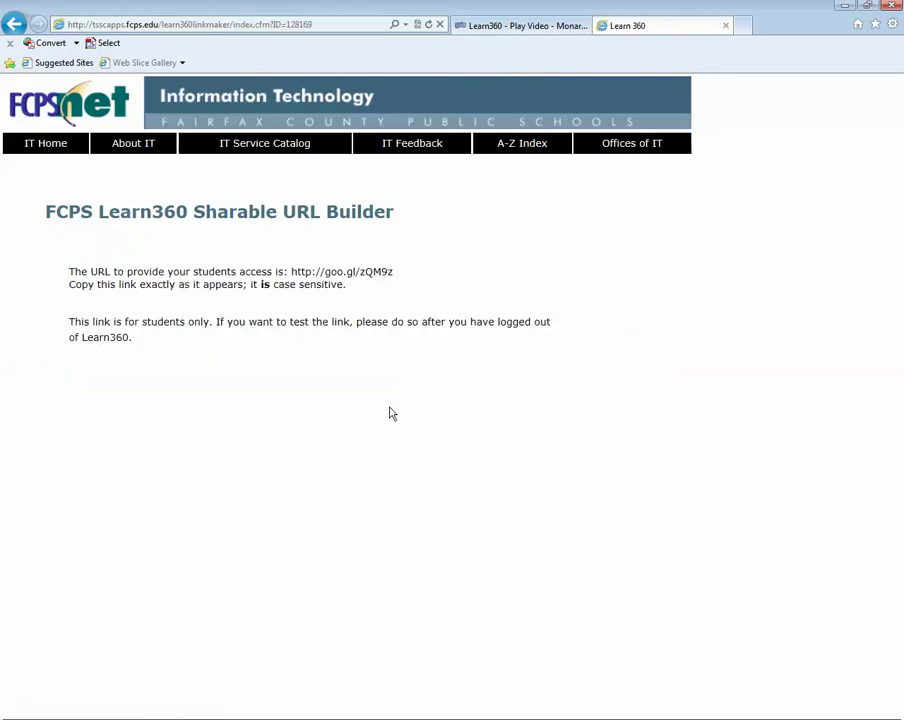
drag(397, 276, 292, 283)
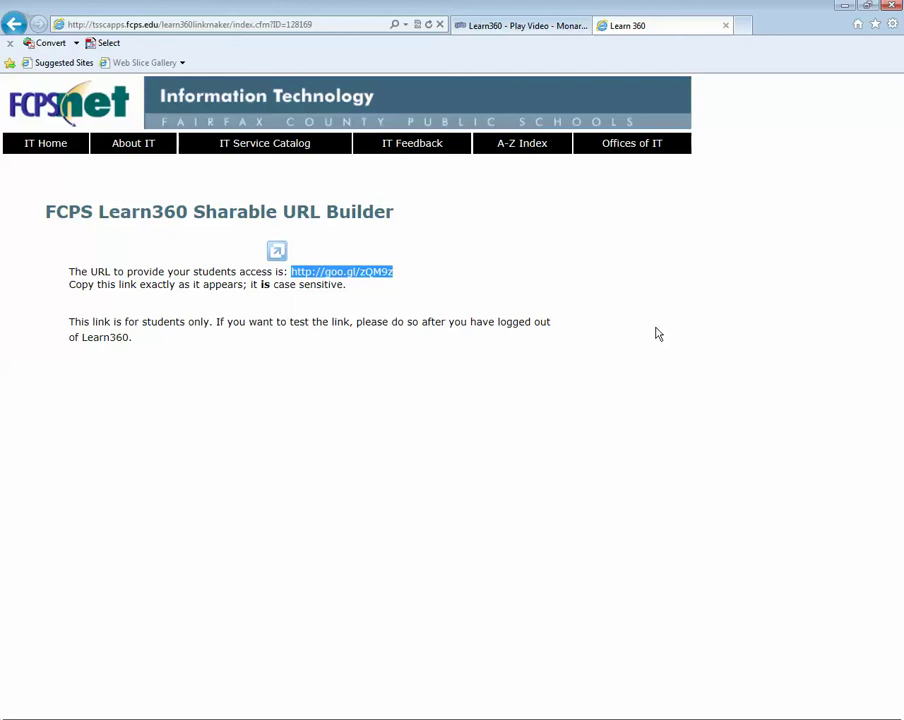
click(12, 24)
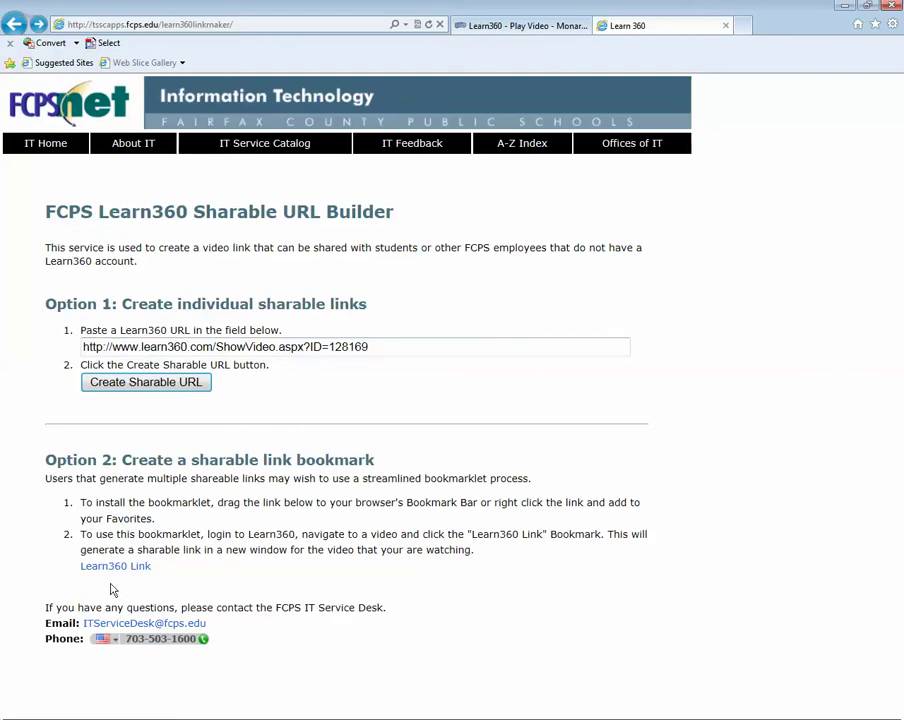
- Make the browser's Favorites bar visible
drag(115, 567, 84, 46)
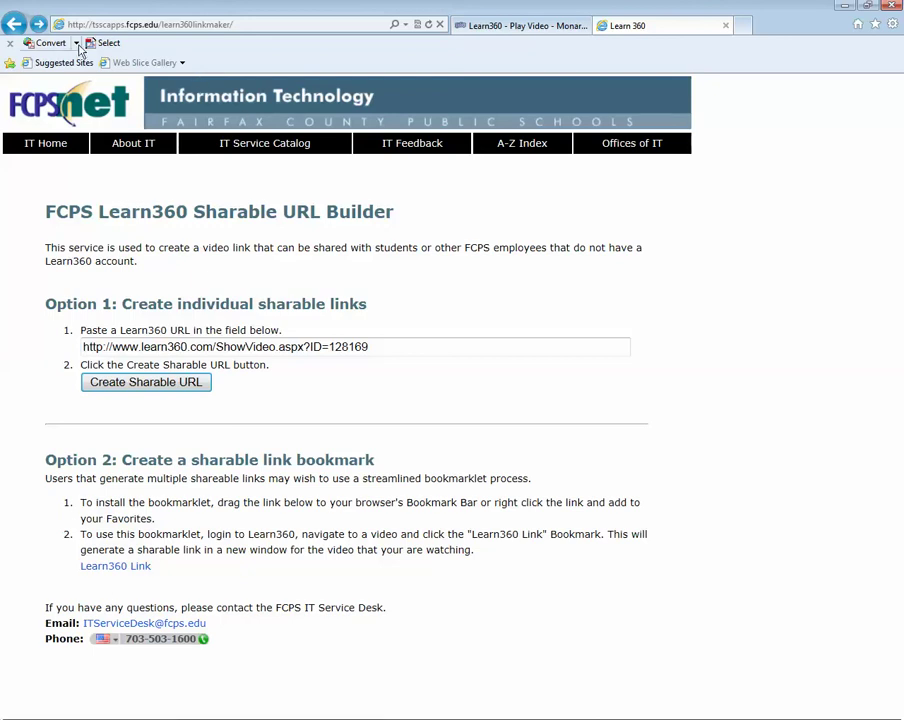
right_click(441, 59)
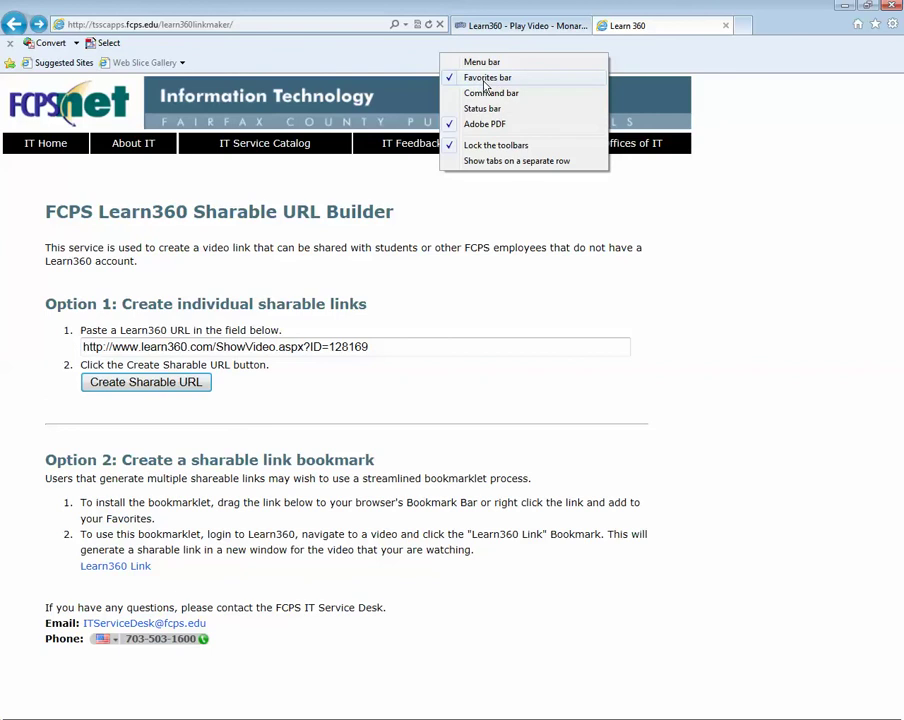
click(482, 84)
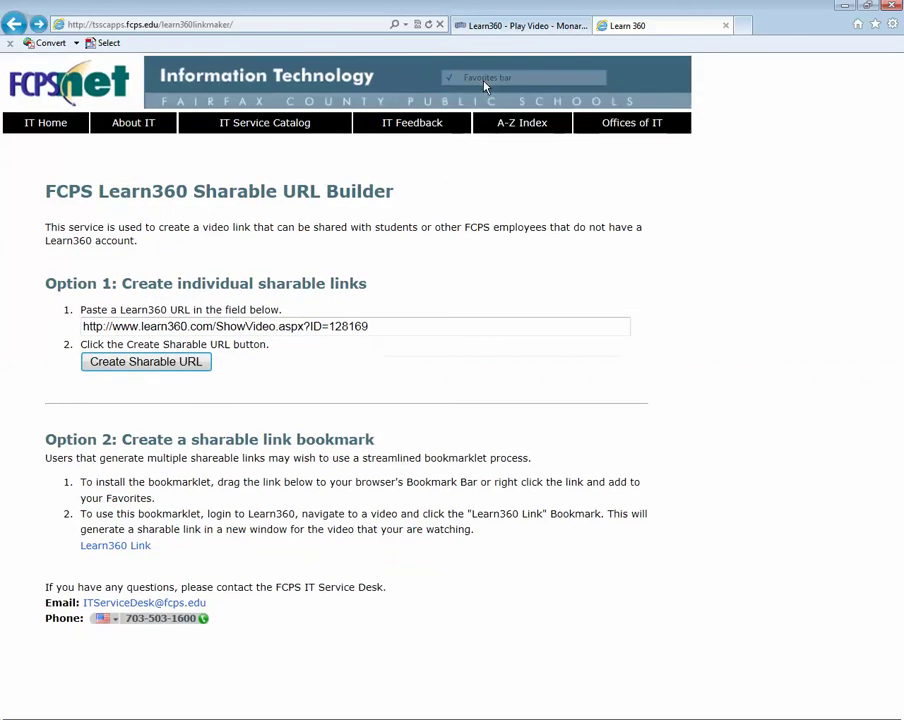
right_click(273, 43)
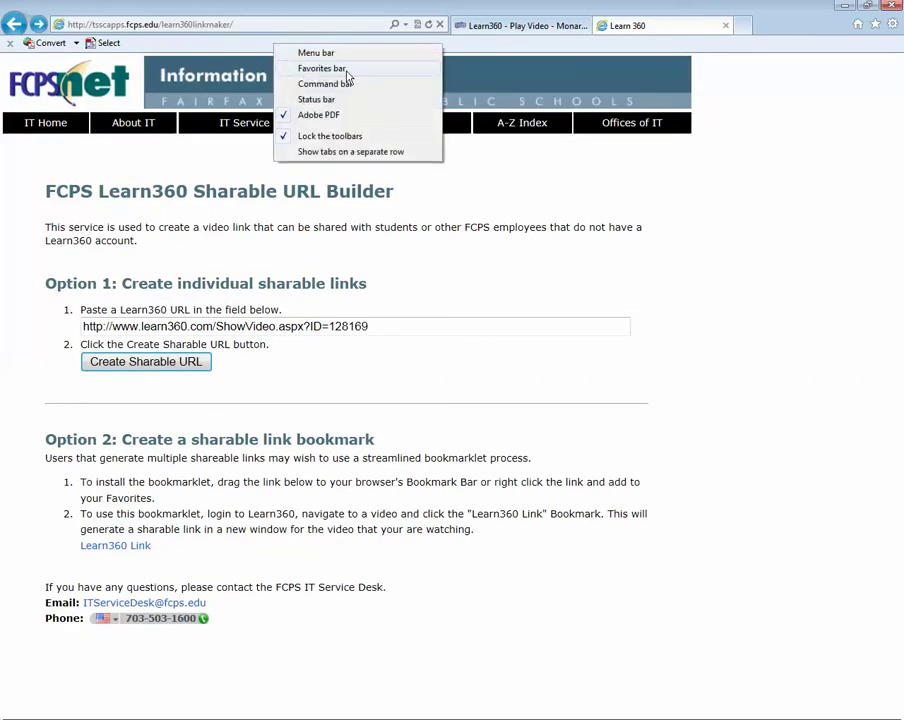
click(396, 70)
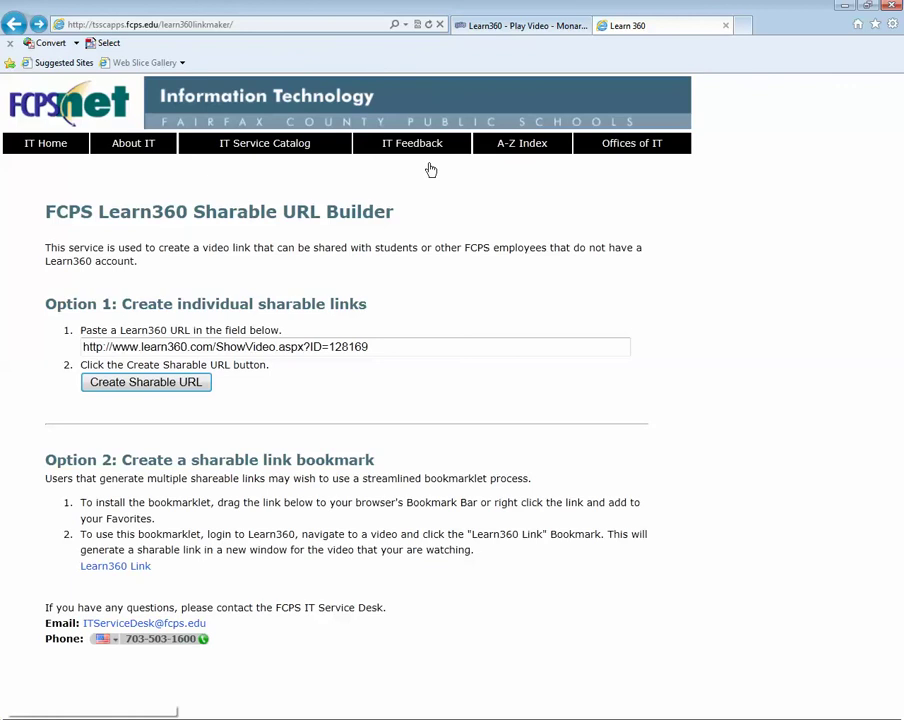
- Drag the Learn360 Link bookmarklet onto the Favorites bar and confirm adding it
click(111, 575)
mouse_move(111, 575)
mouse_down()
mouse_move(54, 576)
mouse_move(163, 531)
mouse_move(242, 387)
mouse_move(260, 220)
mouse_move(247, 70)
mouse_up()
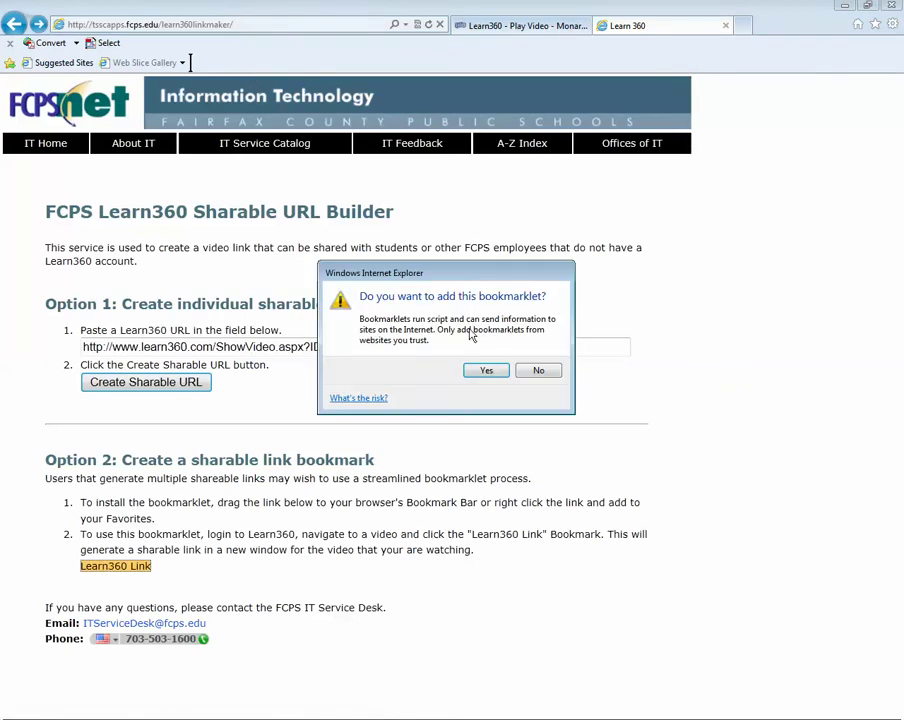
click(484, 371)
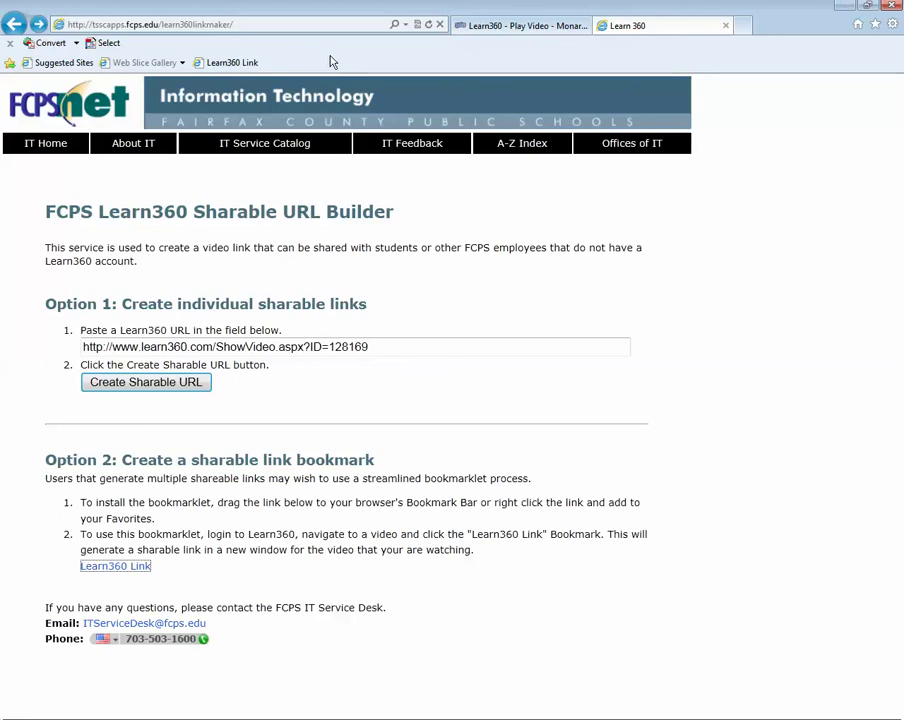
click(489, 33)
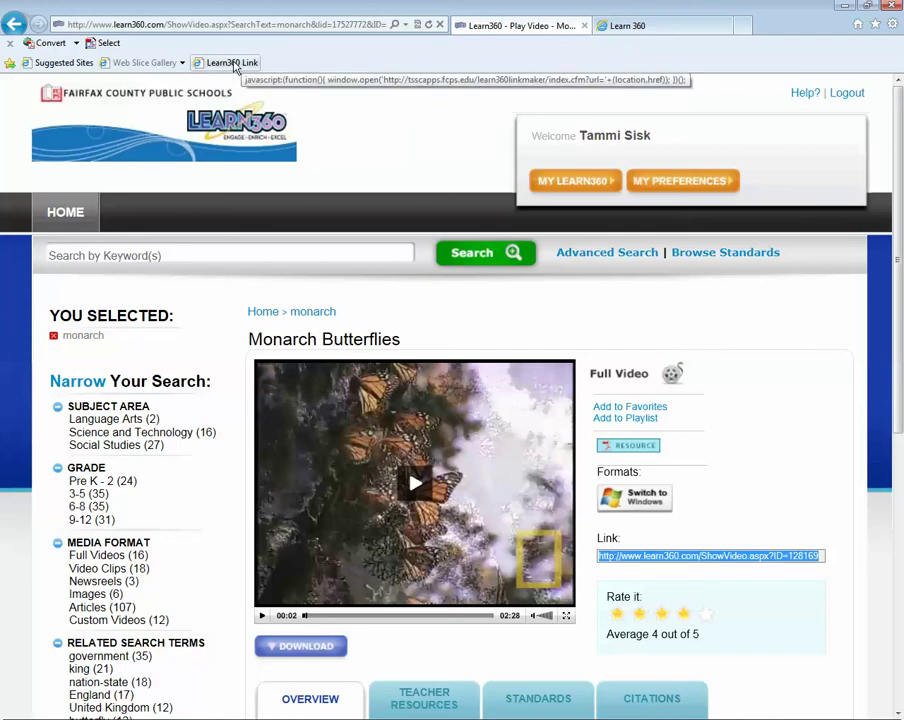
- Search Learn360 for 'photosynthesis' and open the Photosynthesis video
click(170, 254)
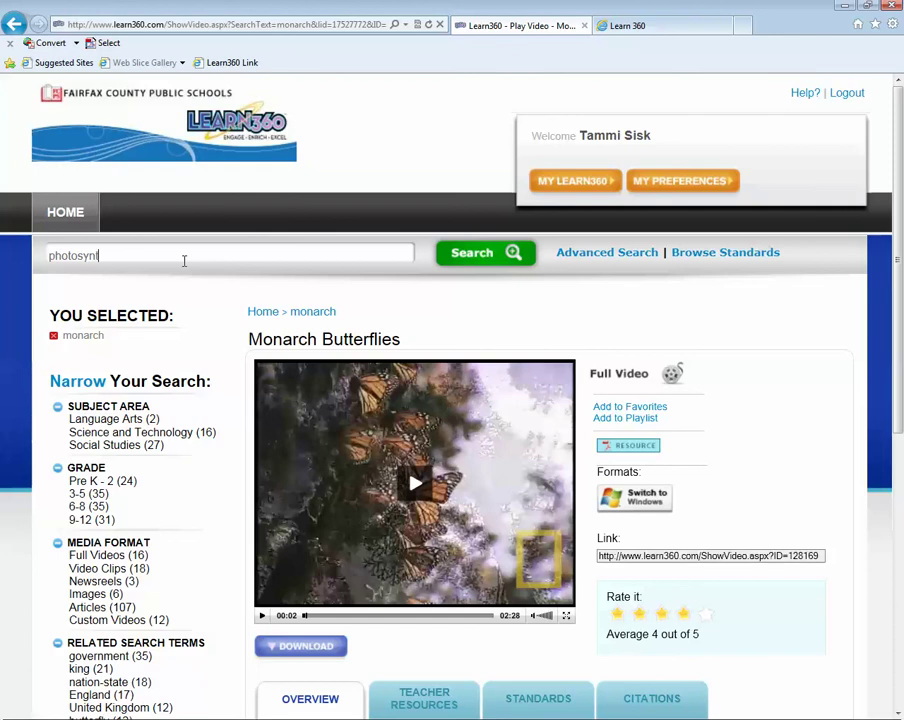
key(Return)
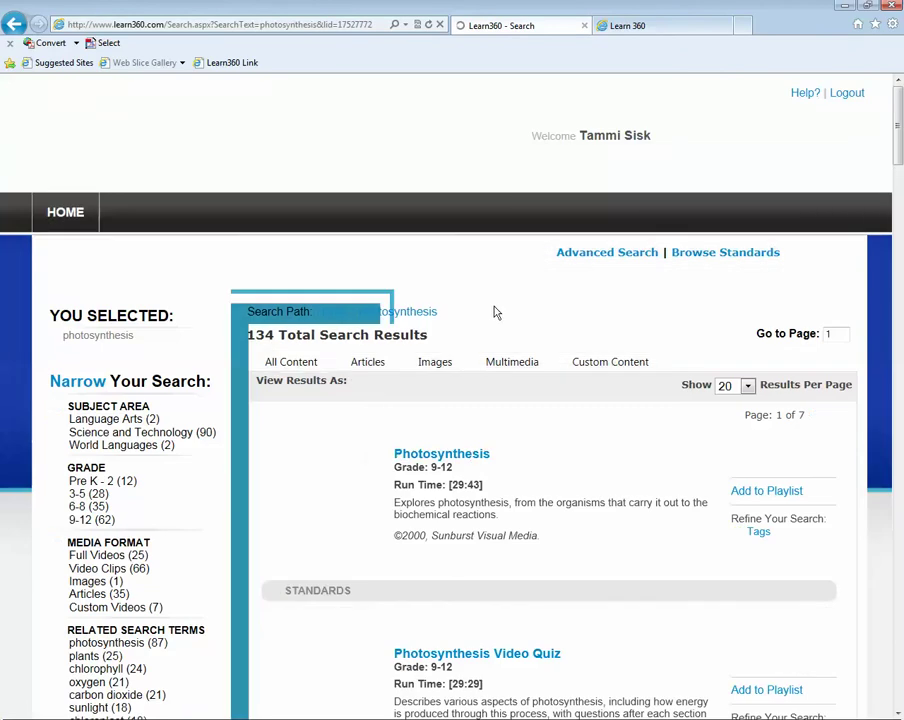
click(455, 455)
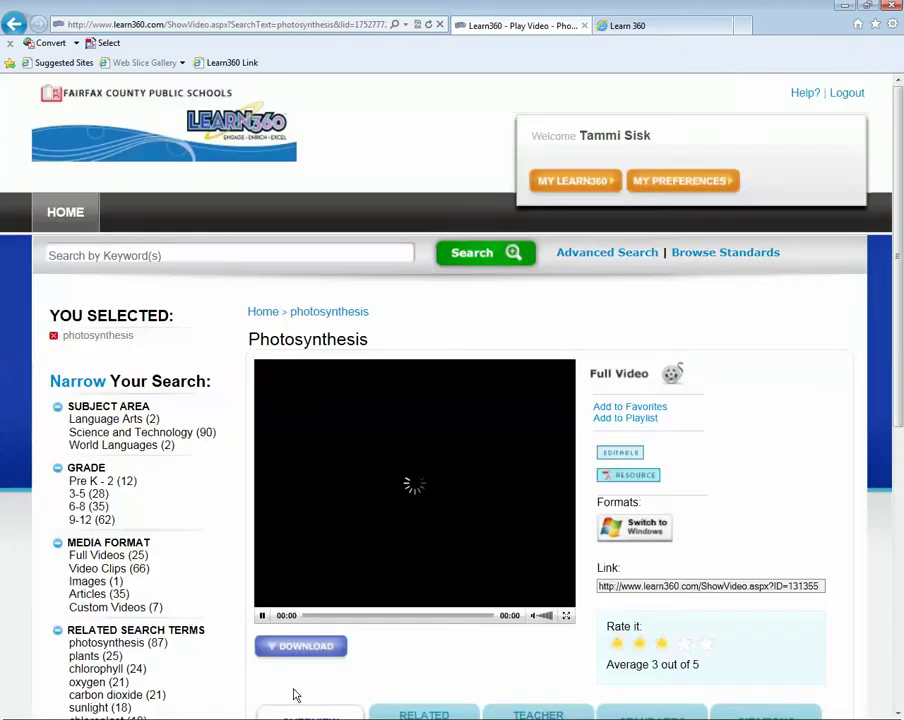
- Pause the video and copy its link address ending ID=131355
click(262, 616)
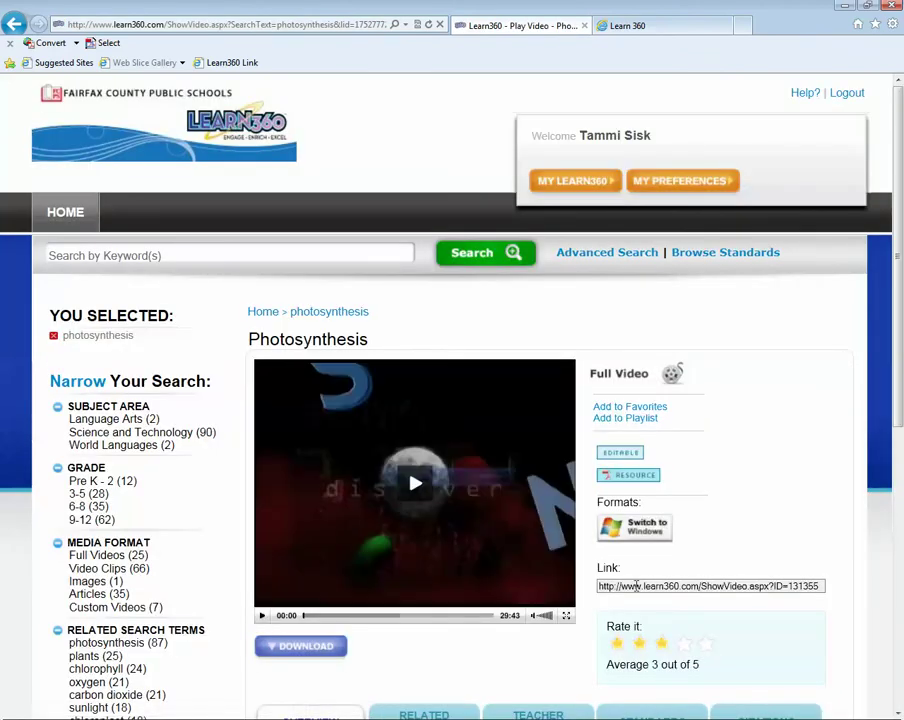
click(632, 588)
right_click(634, 590)
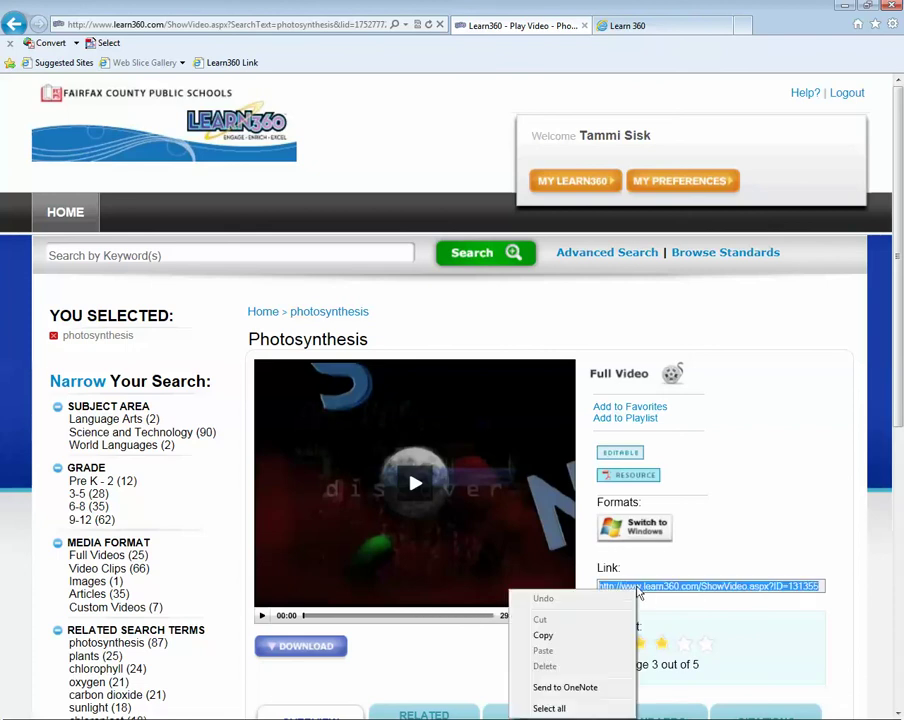
click(561, 634)
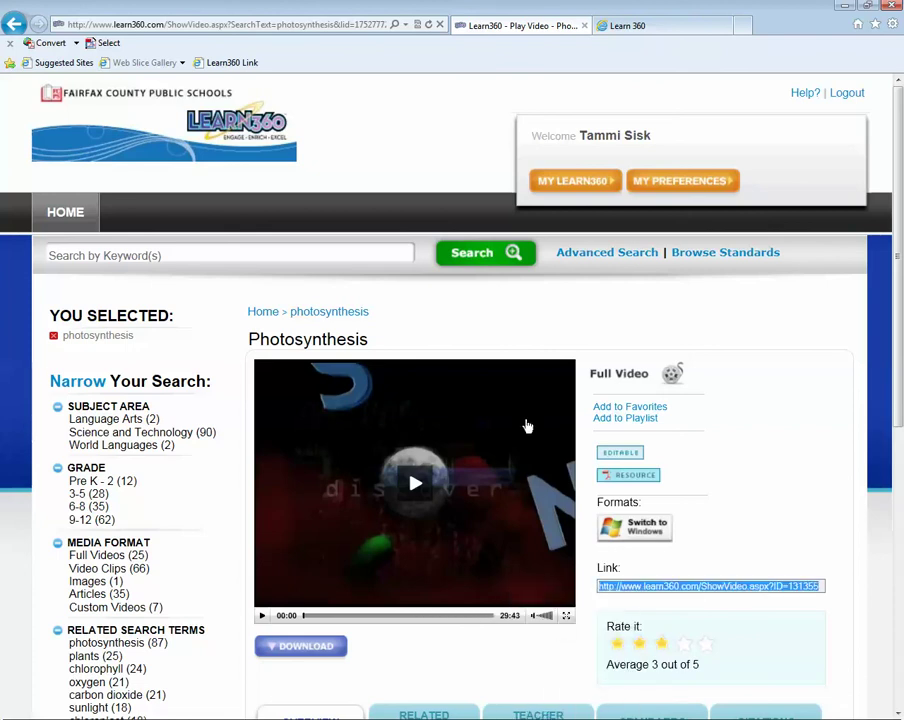
click(232, 63)
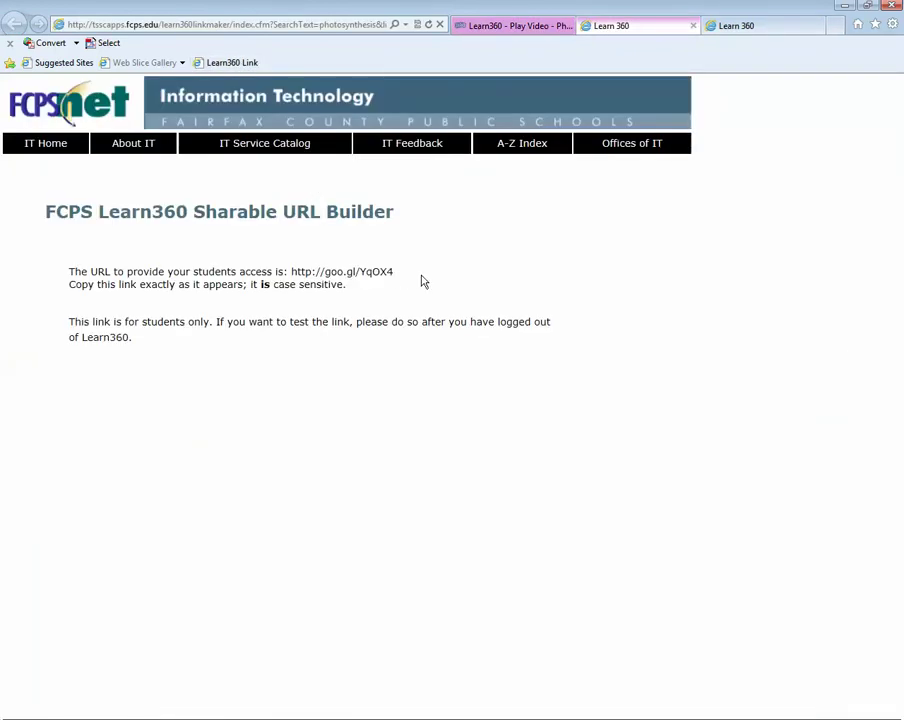
drag(410, 270, 303, 274)
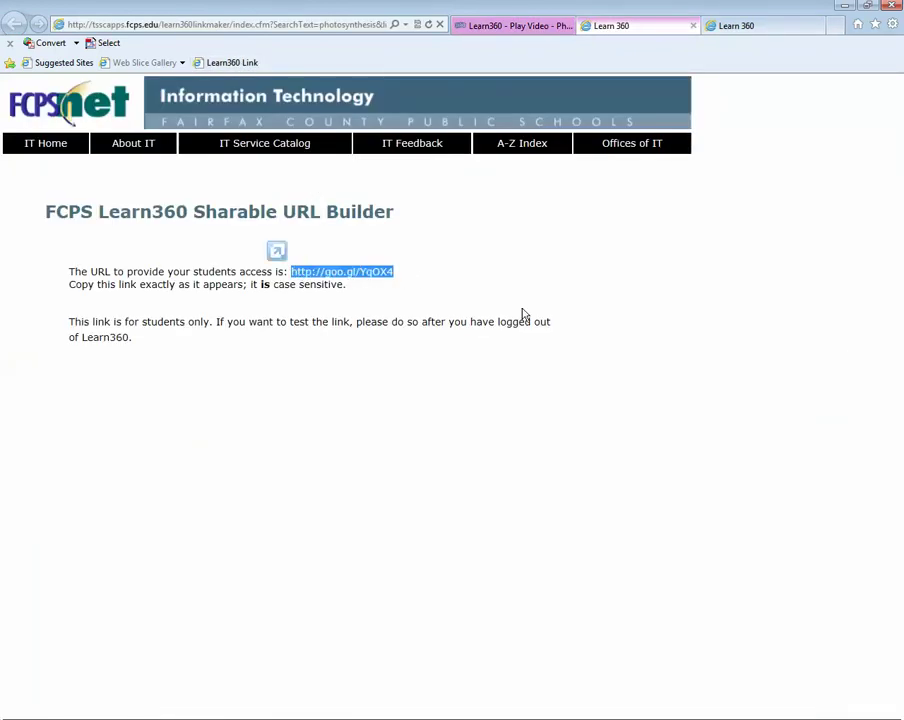